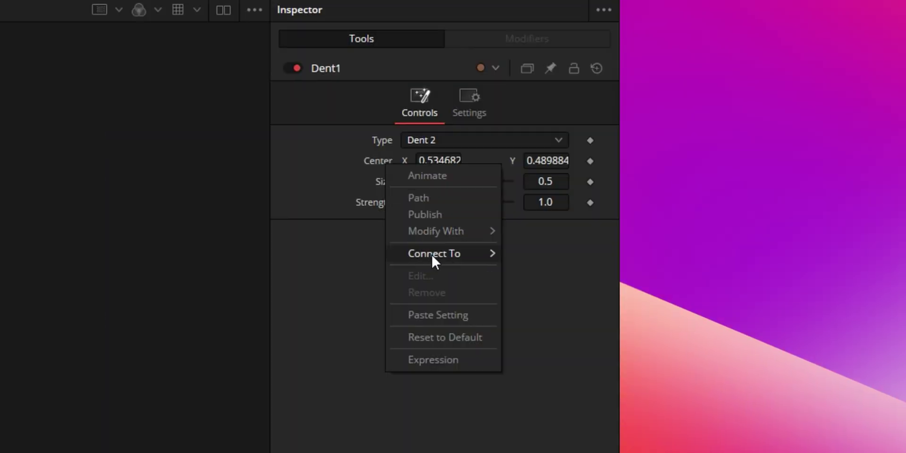
Step: Raise the Open FX Camera Shake Speed Scale so the shake moves faster
{"action": "mouse_move", "coordinate": [434, 254]}
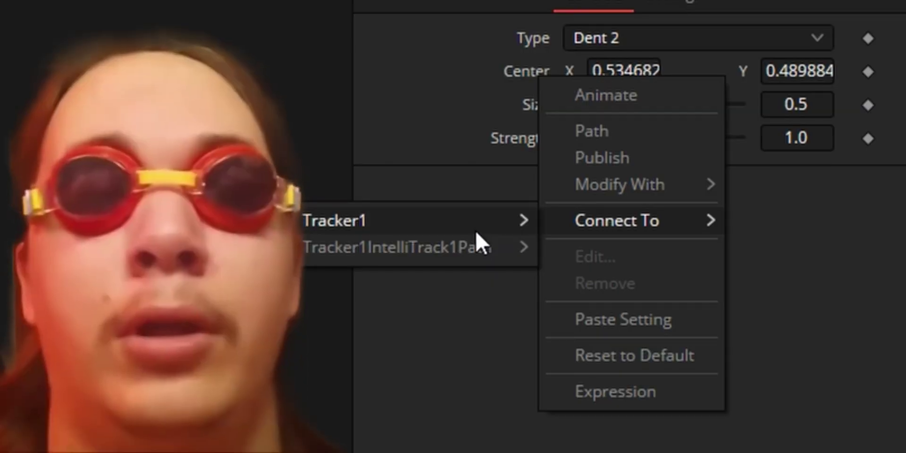
{"action": "mouse_move", "coordinate": [476, 231]}
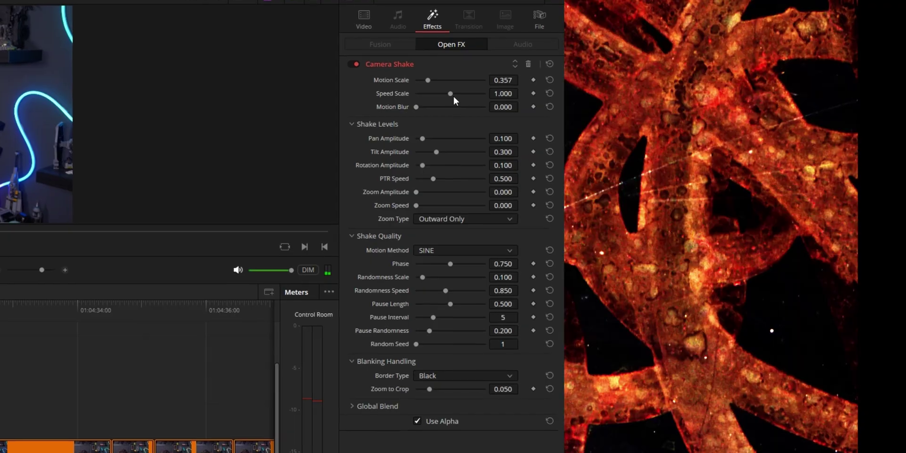
{"action": "left_click_drag", "start_coordinate": [452, 94], "coordinate": [484, 92]}
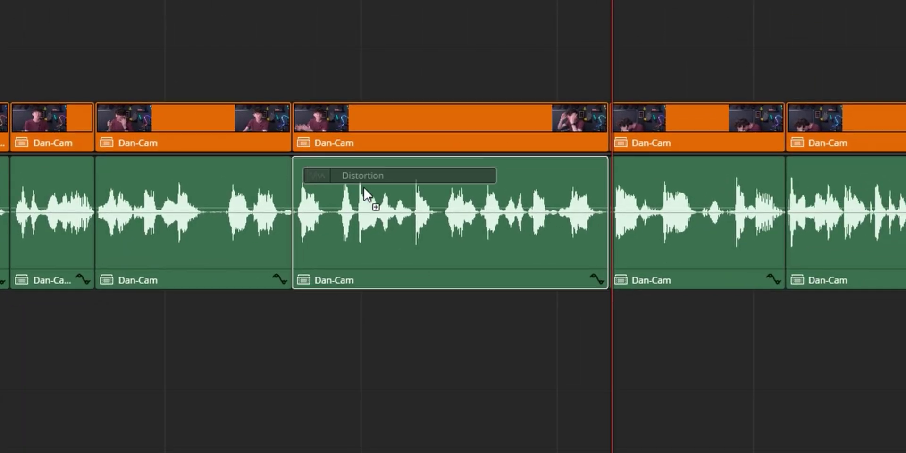
Step: Apply the Fairlight FX Distortion effect to the audio clip on the timeline
{"action": "left_click_drag", "start_coordinate": [364, 187], "coordinate": [368, 189]}
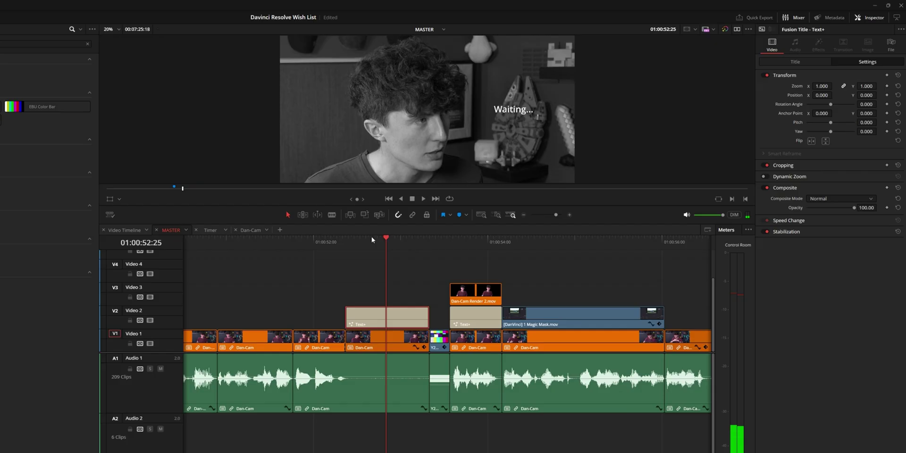
Step: Disable the Text+ title clip on V2
{"action": "left_click", "coordinate": [475, 313]}
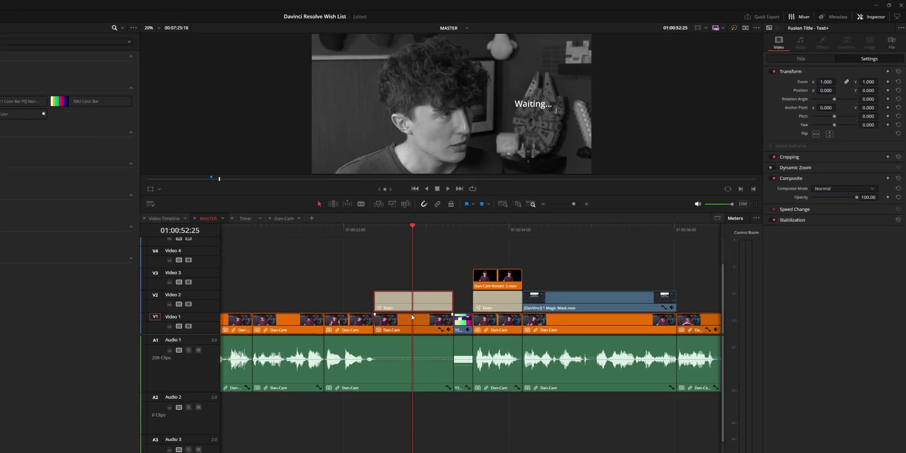
{"action": "key", "text": "d"}
{"action": "left_click", "coordinate": [440, 304]}
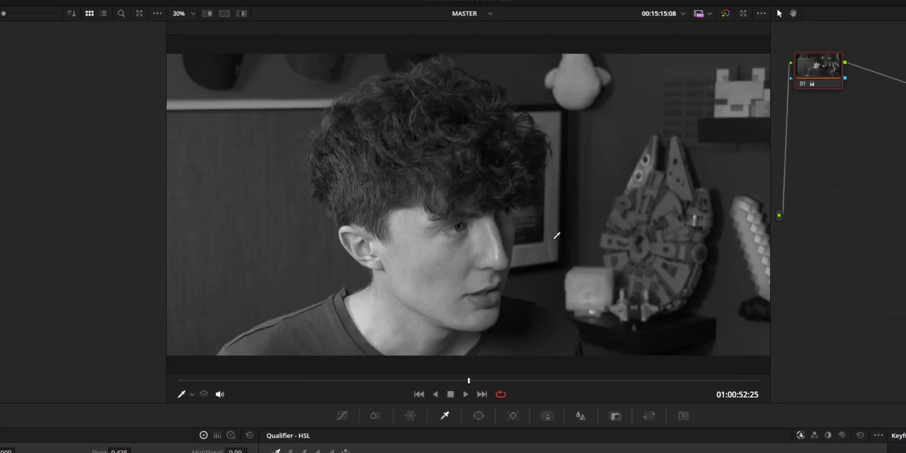
Step: Back on the Edit page, add a BT.2111 Color Bar HLG Narrow generator to Video 4
{"action": "key", "text": "shift+4"}
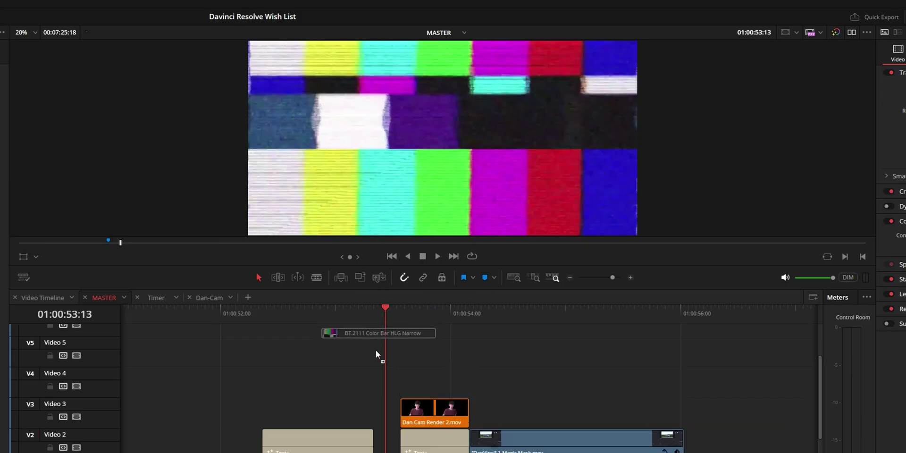
{"action": "left_click_drag", "start_coordinate": [376, 351], "coordinate": [528, 353]}
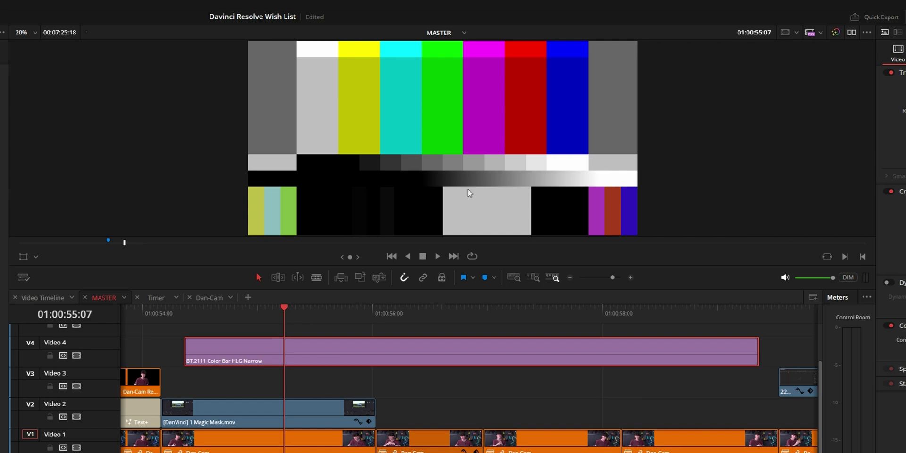
{"action": "scroll", "coordinate": [501, 371], "scroll_direction": "left", "scroll_amount": 3}
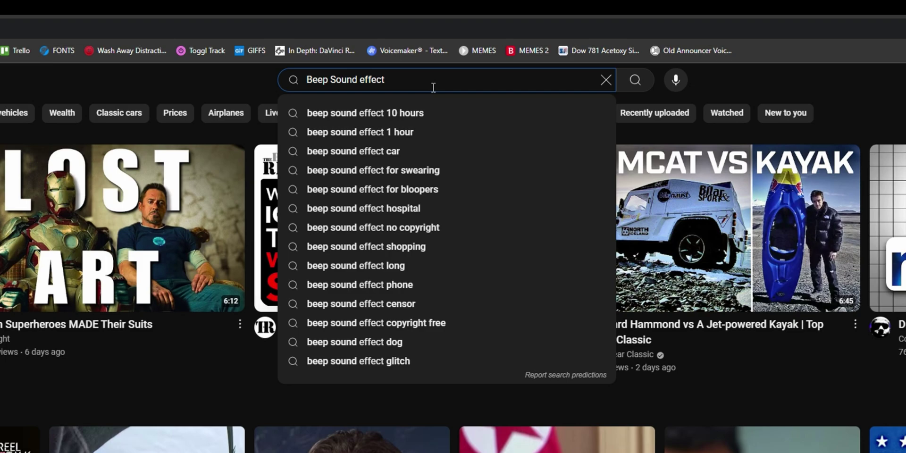
Step: Run the YouTube search for 'Beep Sound effect' and browse the beep clips
{"action": "key", "text": "Return"}
{"action": "scroll", "coordinate": [439, 189], "scroll_direction": "down", "scroll_amount": 10}
{"action": "mouse_move", "coordinate": [323, 302]}
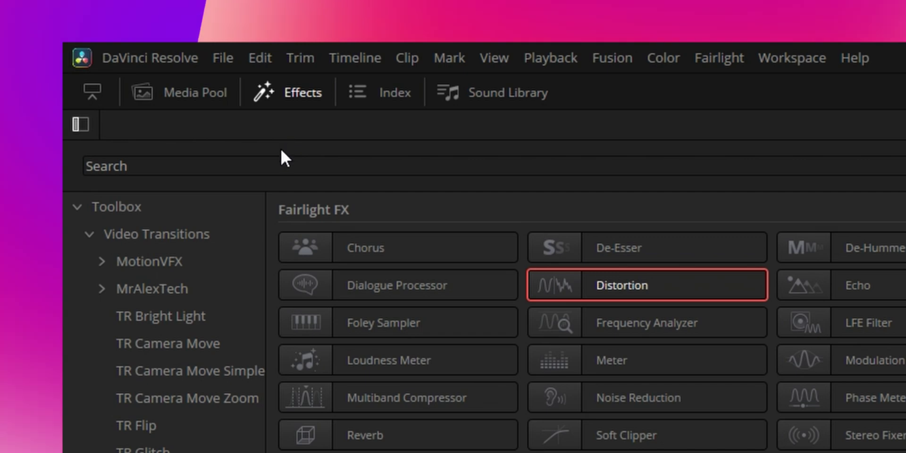
Step: Find Distortion via an Effects search, apply it to the audio clip, and set Ceiling to -5.2 dB
{"action": "left_click", "coordinate": [232, 166]}
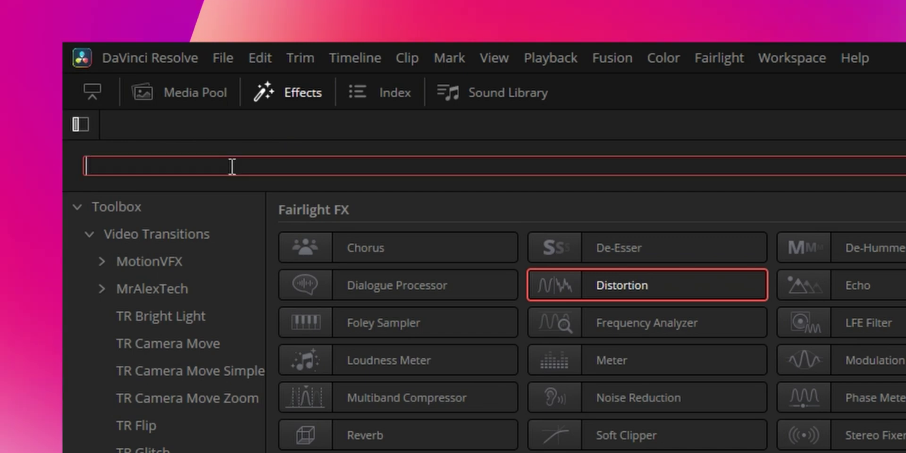
{"action": "type", "text": "dis"}
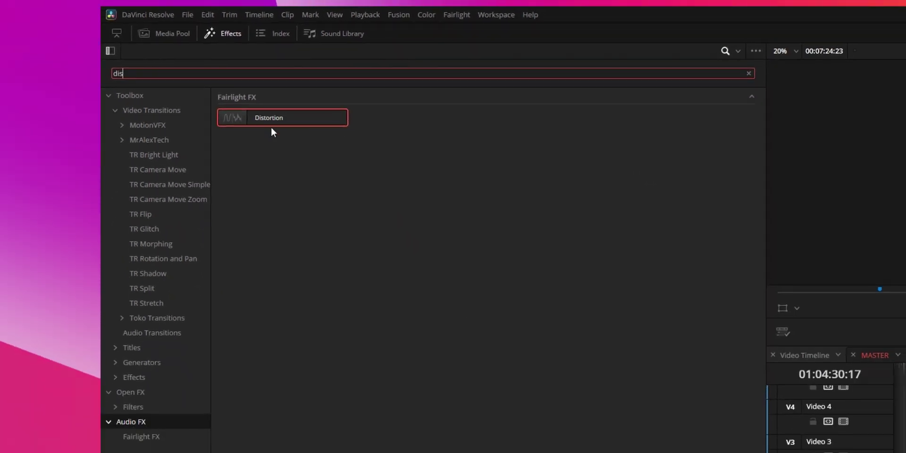
{"action": "left_click_drag", "start_coordinate": [271, 122], "coordinate": [441, 115]}
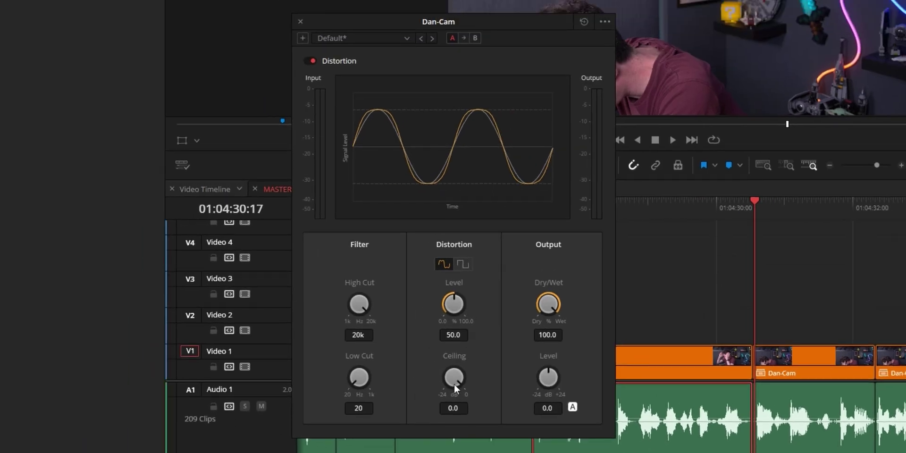
{"action": "left_click_drag", "start_coordinate": [454, 384], "coordinate": [355, 371]}
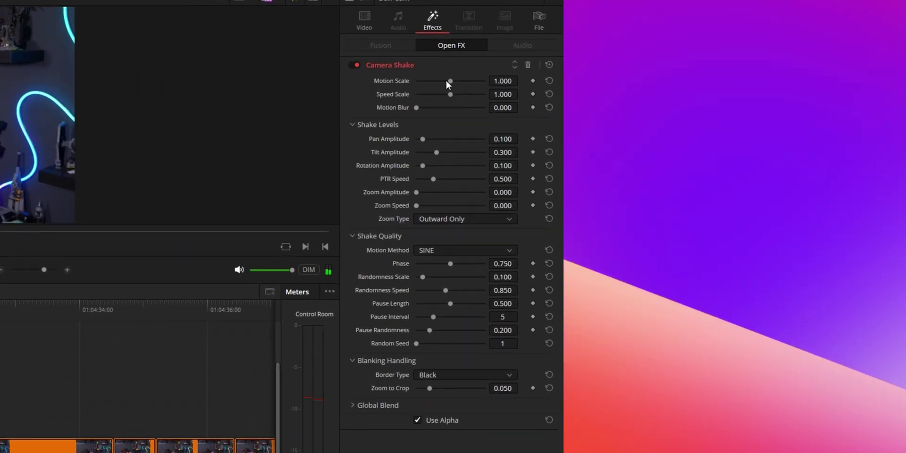
Step: Lower the Camera Shake Motion Scale to 0.155
{"action": "left_click_drag", "start_coordinate": [446, 81], "coordinate": [427, 84]}
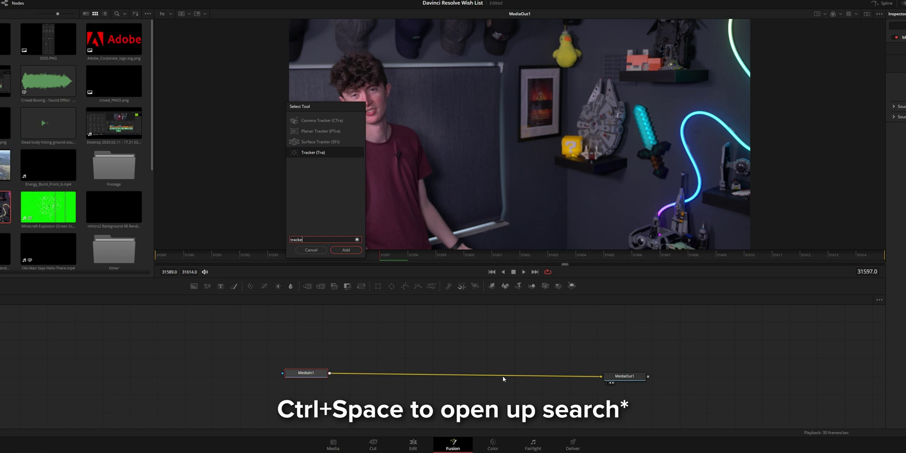
Step: Track the subject's eye with a Tracker node and add a Dent distortion after it
{"action": "key", "text": "Return"}
{"action": "left_click_drag", "start_coordinate": [359, 102], "coordinate": [354, 98]}
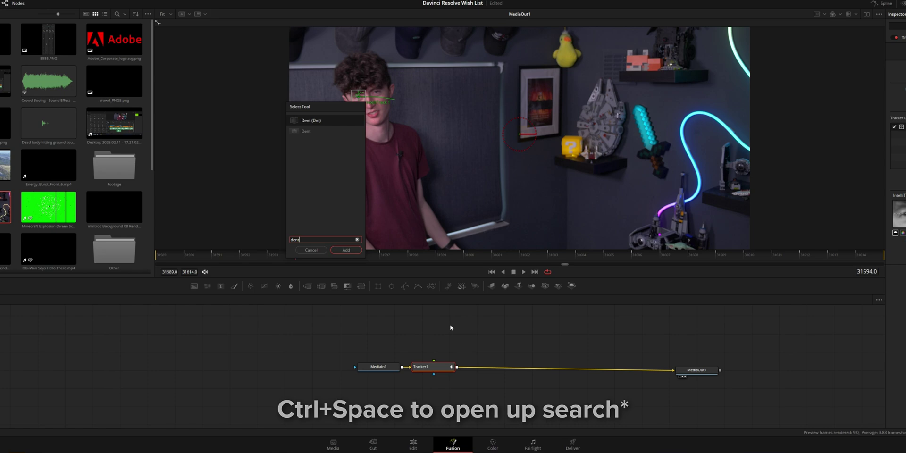
{"action": "key", "text": "Return"}
{"action": "mouse_move", "coordinate": [522, 132]}
{"action": "left_mouse_down"}
{"action": "mouse_move", "coordinate": [676, 125]}
{"action": "mouse_move", "coordinate": [472, 156]}
{"action": "mouse_move", "coordinate": [517, 130]}
{"action": "left_mouse_up"}
Step: Link the Dent centre to Tracker1's IntelliTrack 1: Offset position and play it back
{"action": "left_click", "coordinate": [850, 67]}
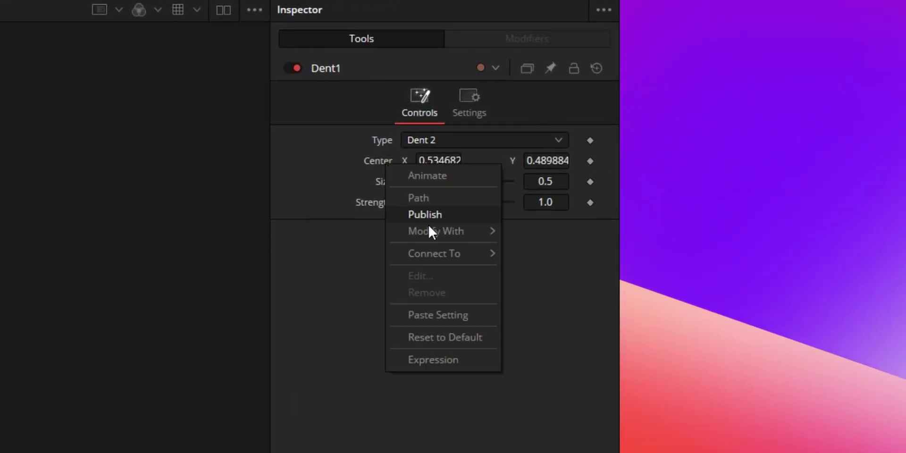
{"action": "mouse_move", "coordinate": [432, 253]}
{"action": "mouse_move", "coordinate": [346, 259]}
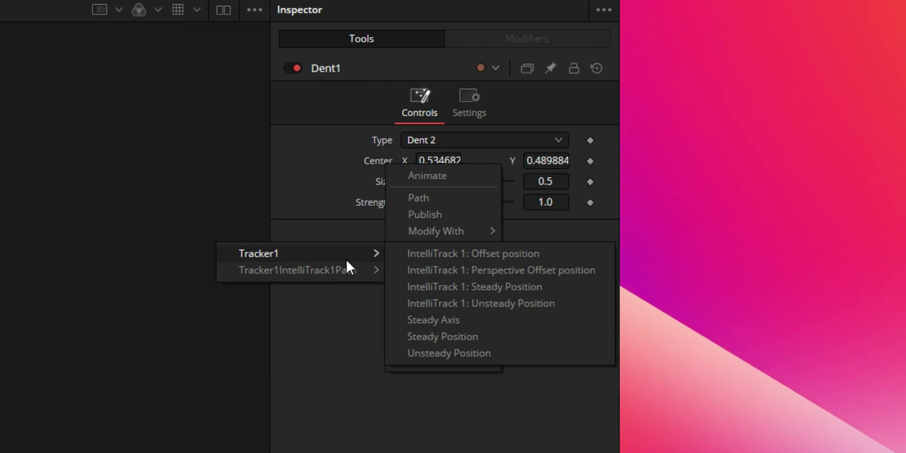
{"action": "left_click", "coordinate": [521, 251]}
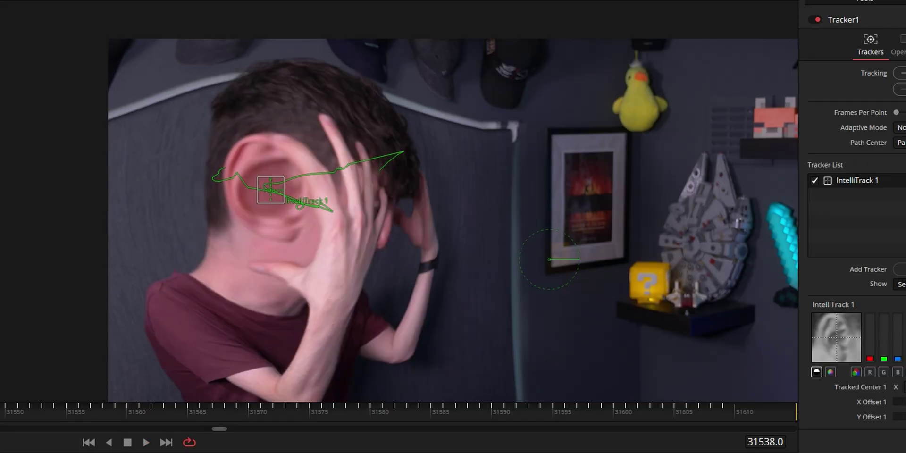
{"action": "key", "text": "space"}
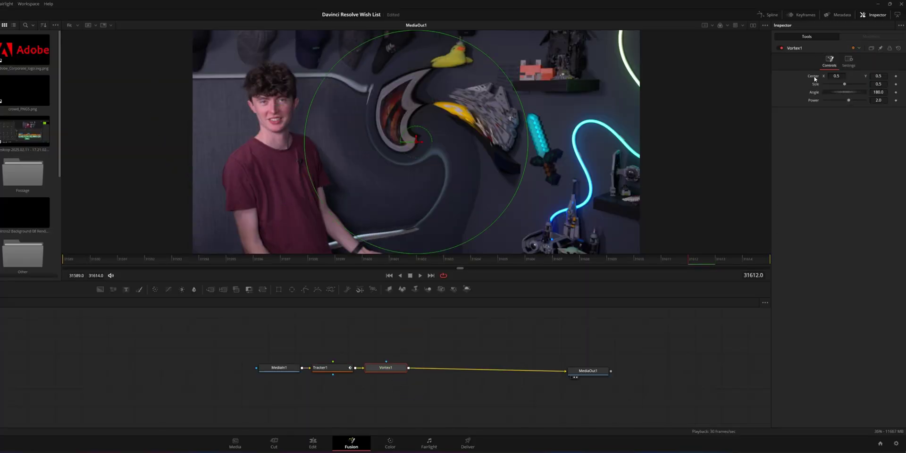
Step: Connect the Vortex1 Center to Tracker1 > IntelliTrack 1: Offset position
{"action": "right_click", "coordinate": [814, 78]}
{"action": "mouse_move", "coordinate": [829, 111]}
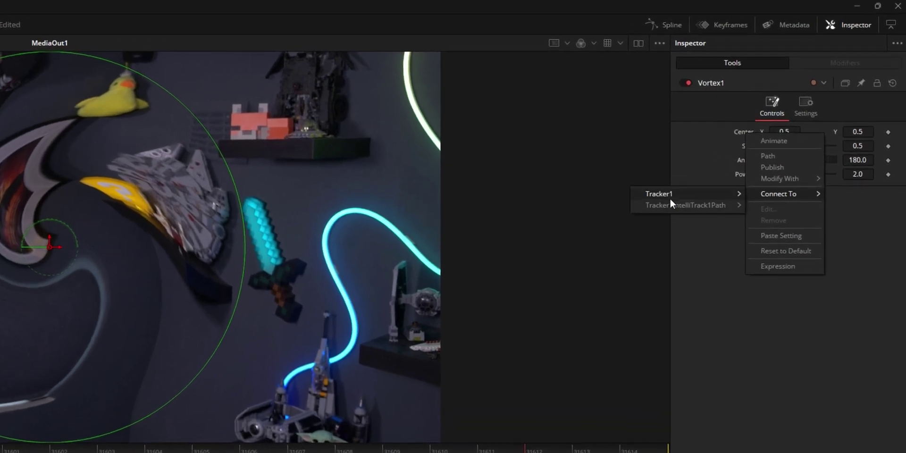
{"action": "mouse_move", "coordinate": [671, 195]}
{"action": "left_click", "coordinate": [781, 197]}
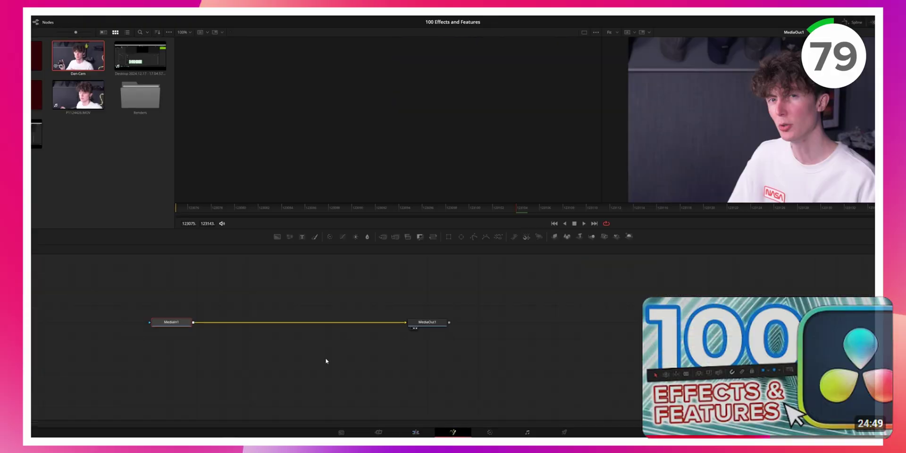
Step: Add a PlanarTracker outlining the face, with Translation motion and the current frame set as reference
{"action": "key", "text": "Return"}
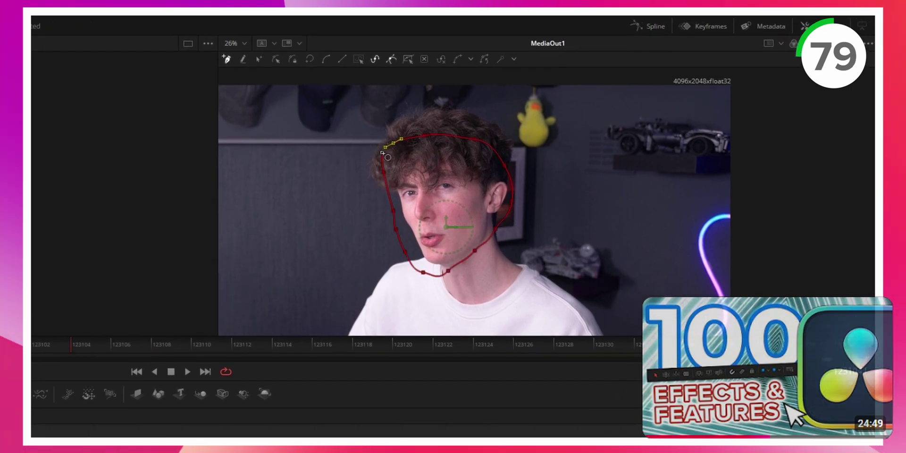
{"action": "left_click", "coordinate": [382, 153]}
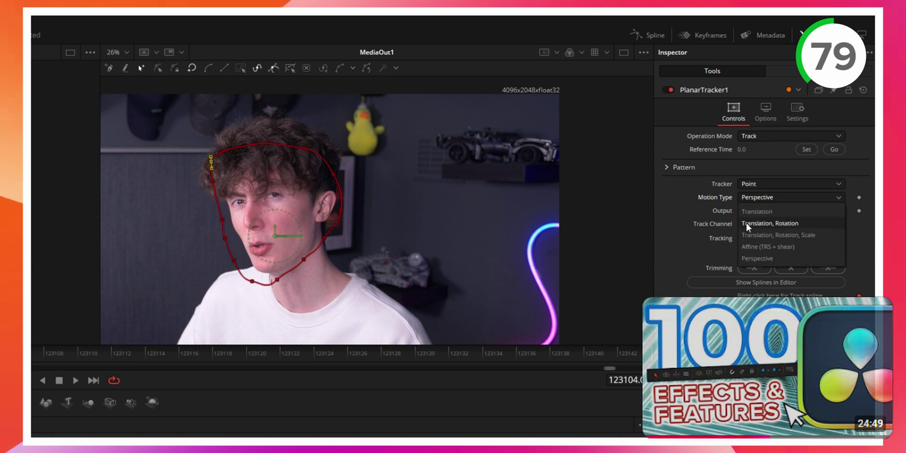
{"action": "left_click", "coordinate": [755, 211]}
{"action": "left_click", "coordinate": [807, 149]}
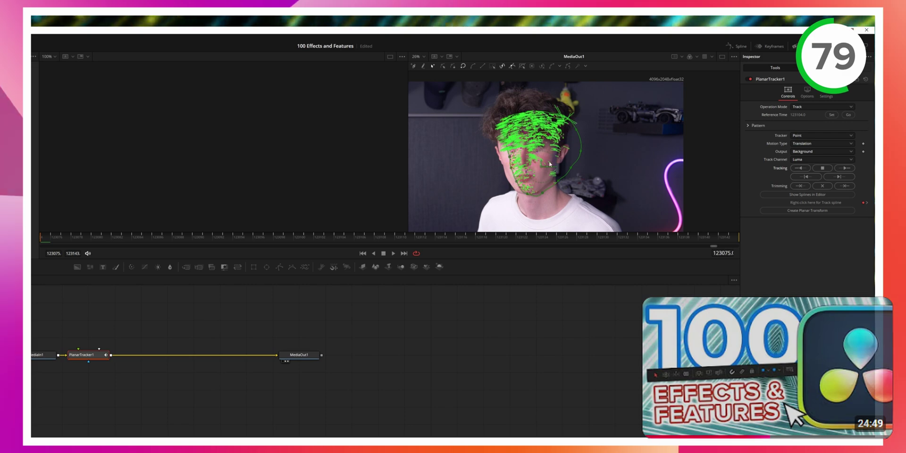
Step: Switch the PlanarTracker's Operation Mode to Stabilize
{"action": "left_click", "coordinate": [807, 92]}
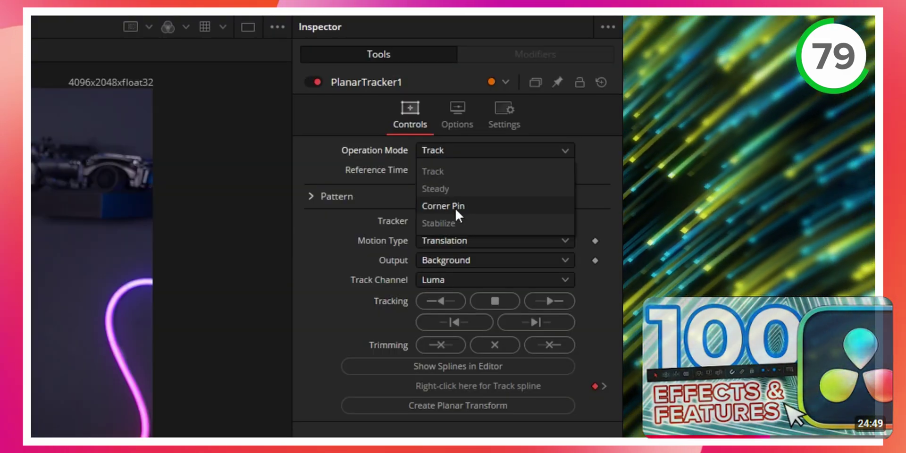
{"action": "left_click", "coordinate": [452, 223]}
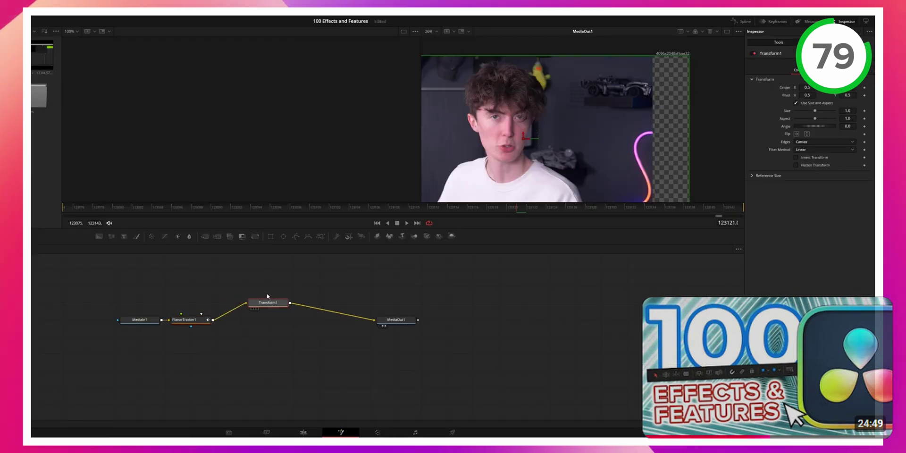
{"action": "scroll", "coordinate": [573, 121], "scroll_direction": "down", "scroll_amount": 2}
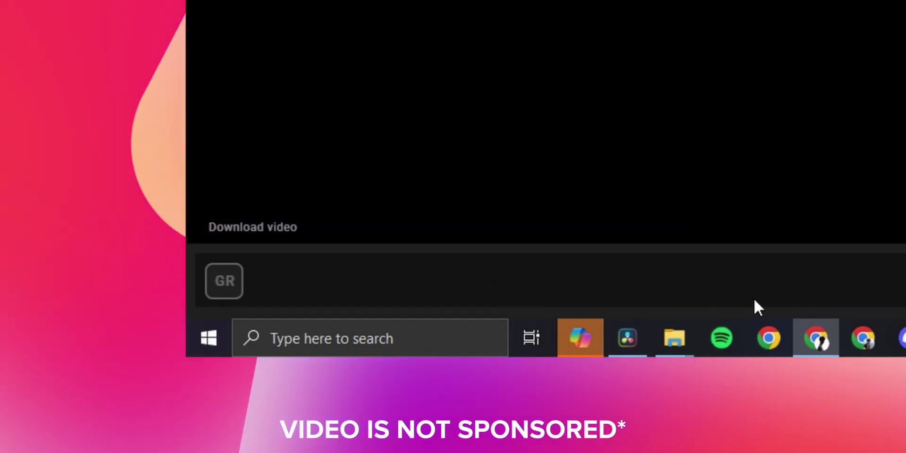
Step: Search the transcript for the presenter's first name to highlight every spoken occurrence
{"action": "type", "text": "Dan had to fly him"}
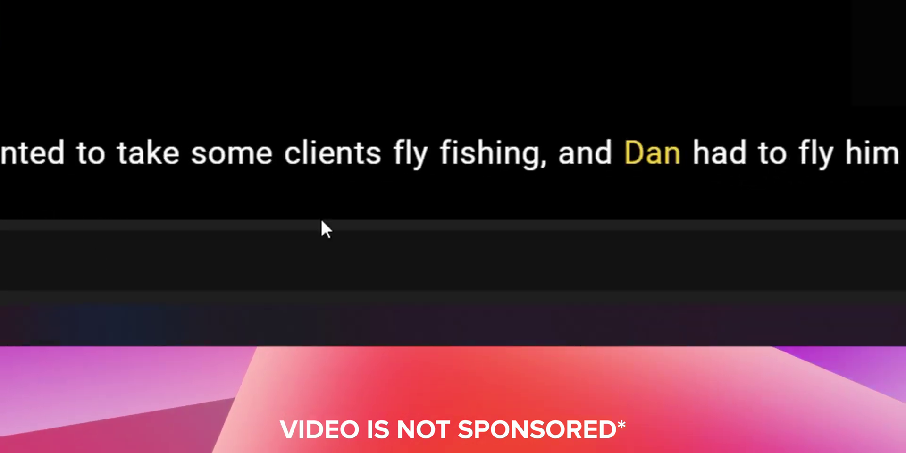